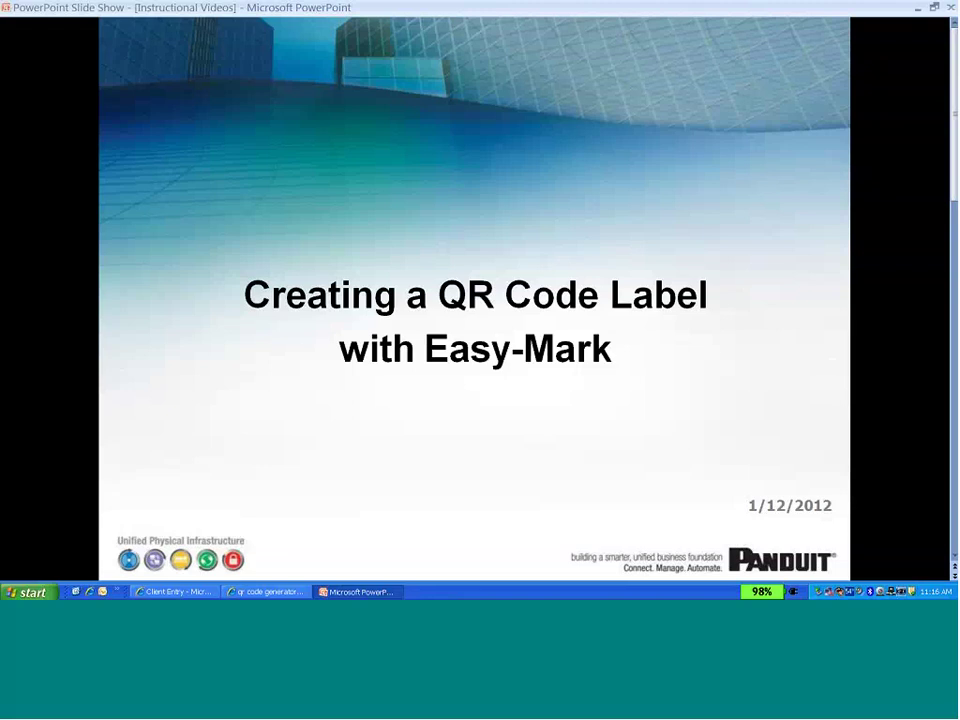
Bring the Bing 'qr code generator' results window in front of the slideshow.
click(291, 593)
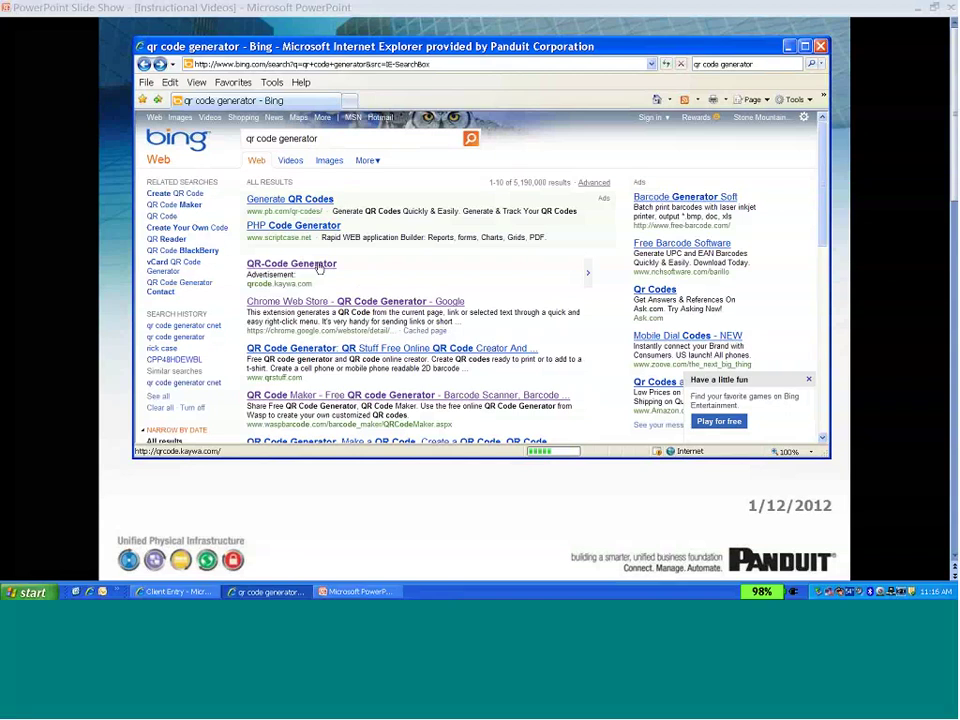
Open the Wasp QR Code Maker page and choose Text as the code type.
click(318, 397)
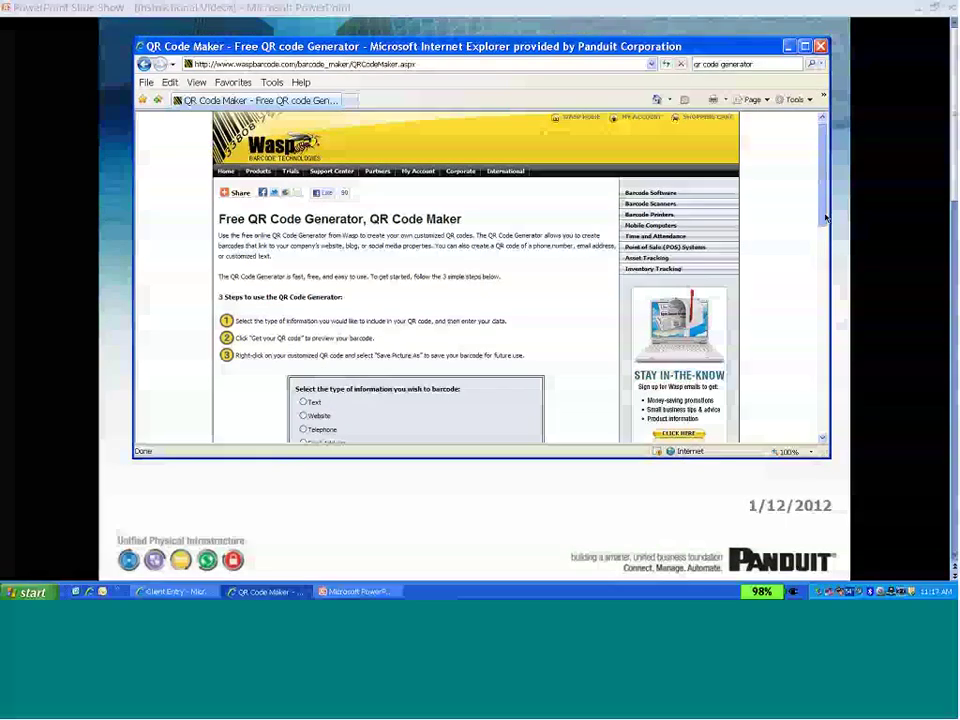
scroll(806, 247, down, 1)
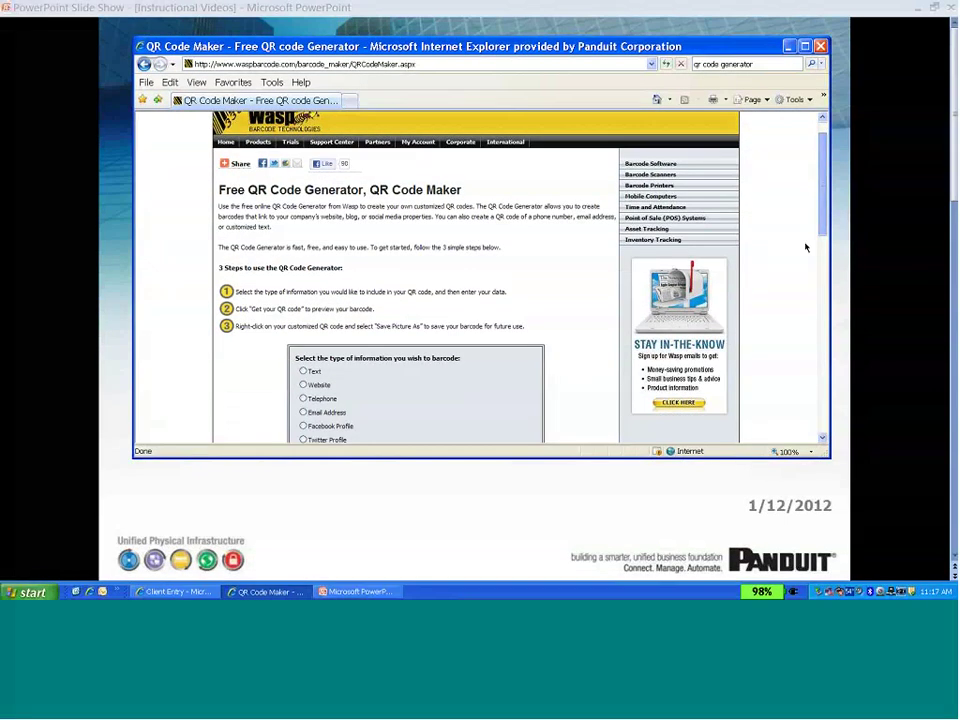
scroll(806, 247, down, 3)
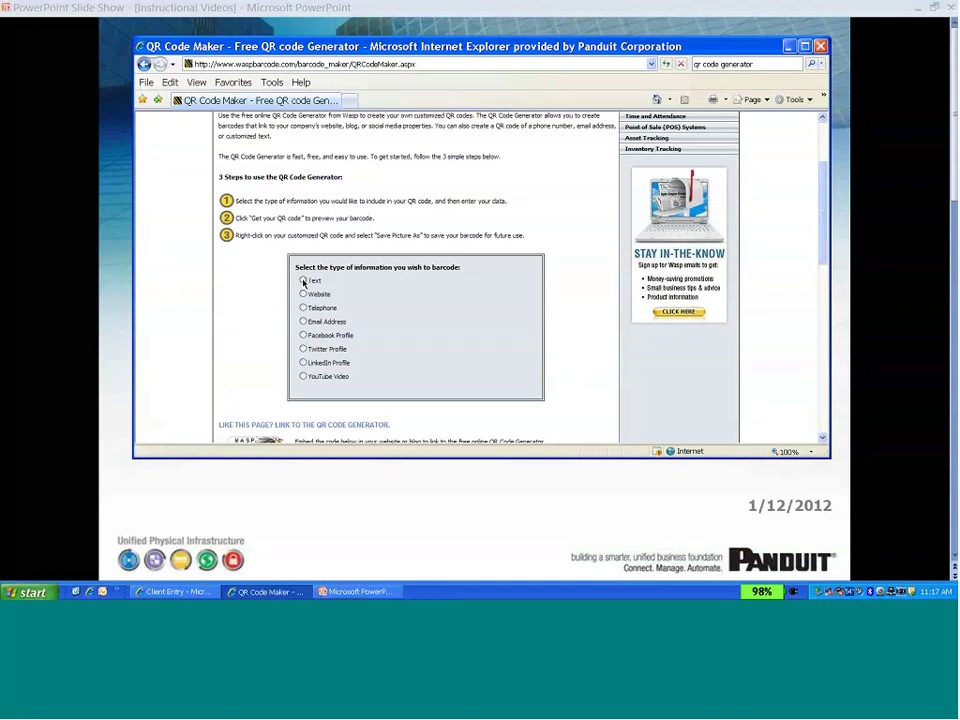
click(303, 281)
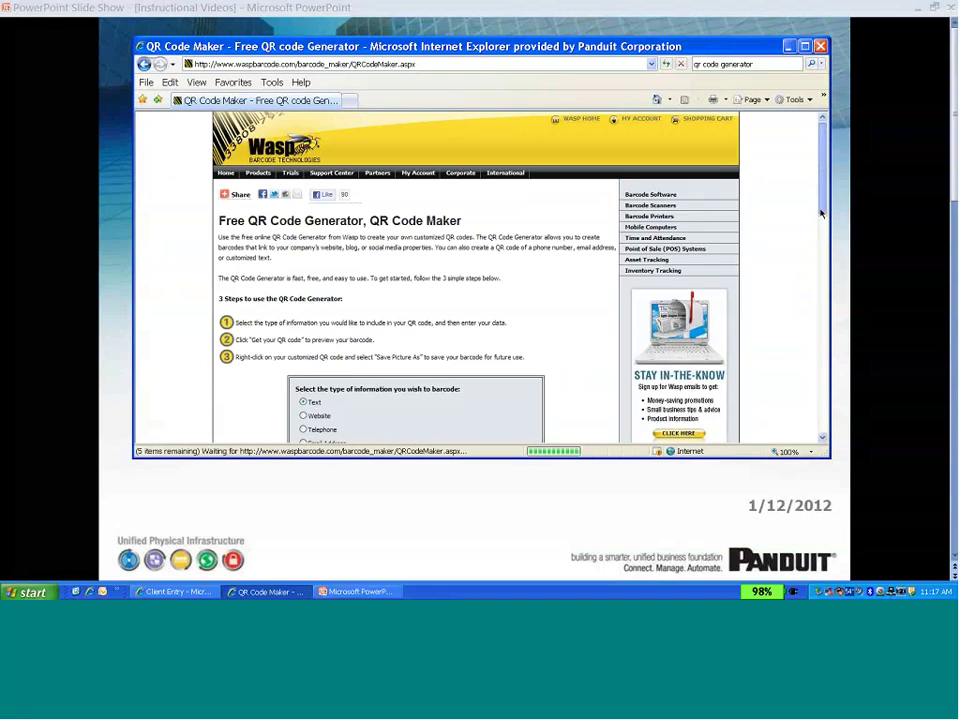
Enter the five contact lines: the contact's name, Product Manager, company name, street address and city line.
scroll(821, 222, down, 1)
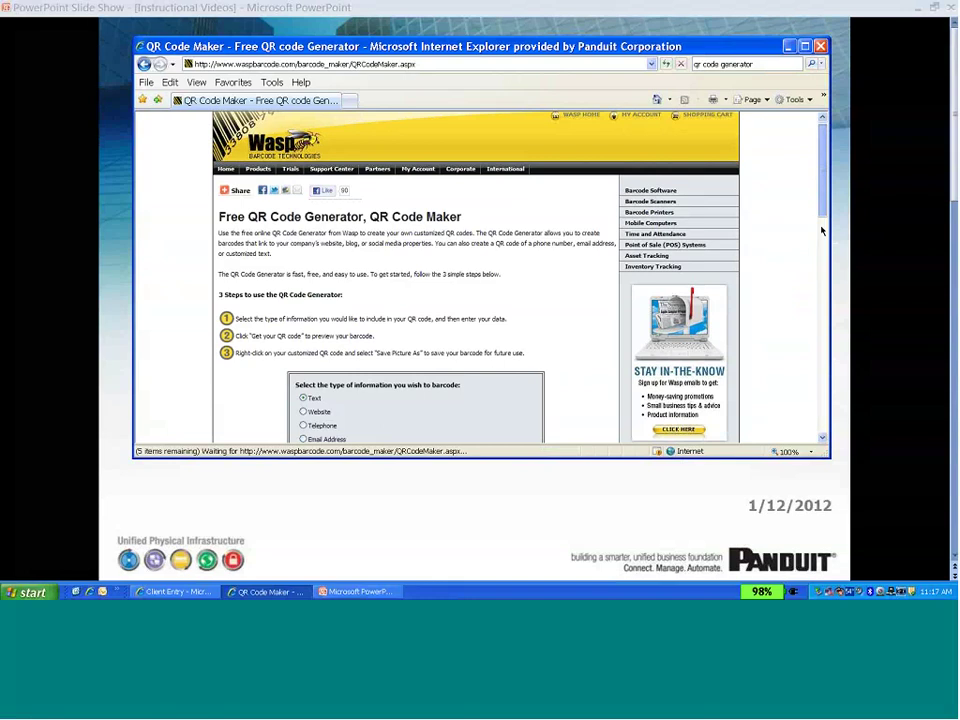
scroll(821, 231, down, 2)
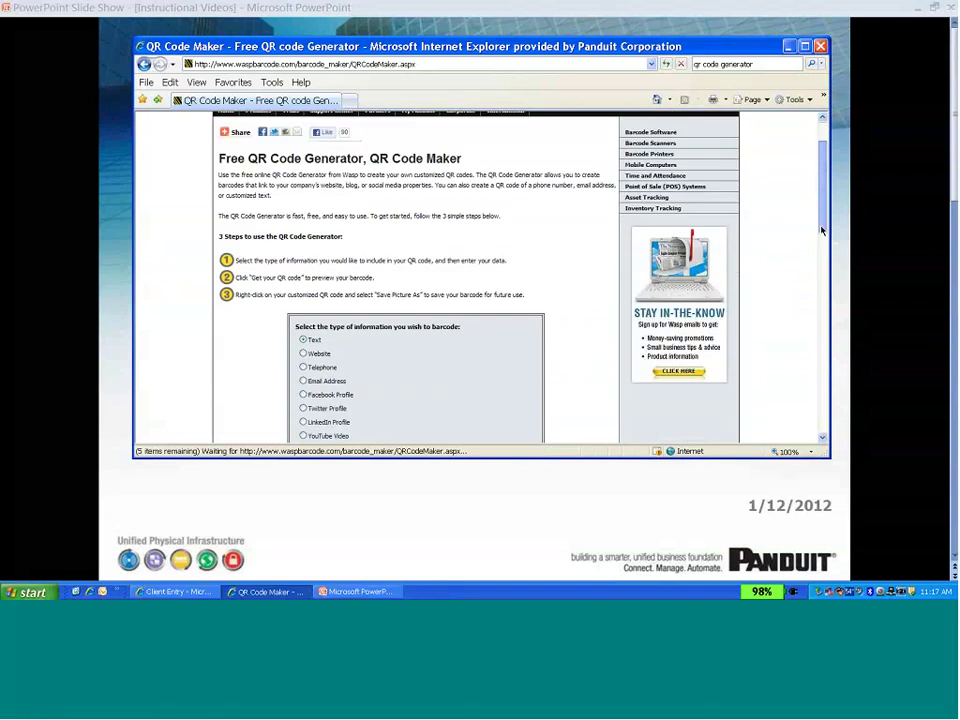
scroll(821, 231, down, 3)
click(333, 289)
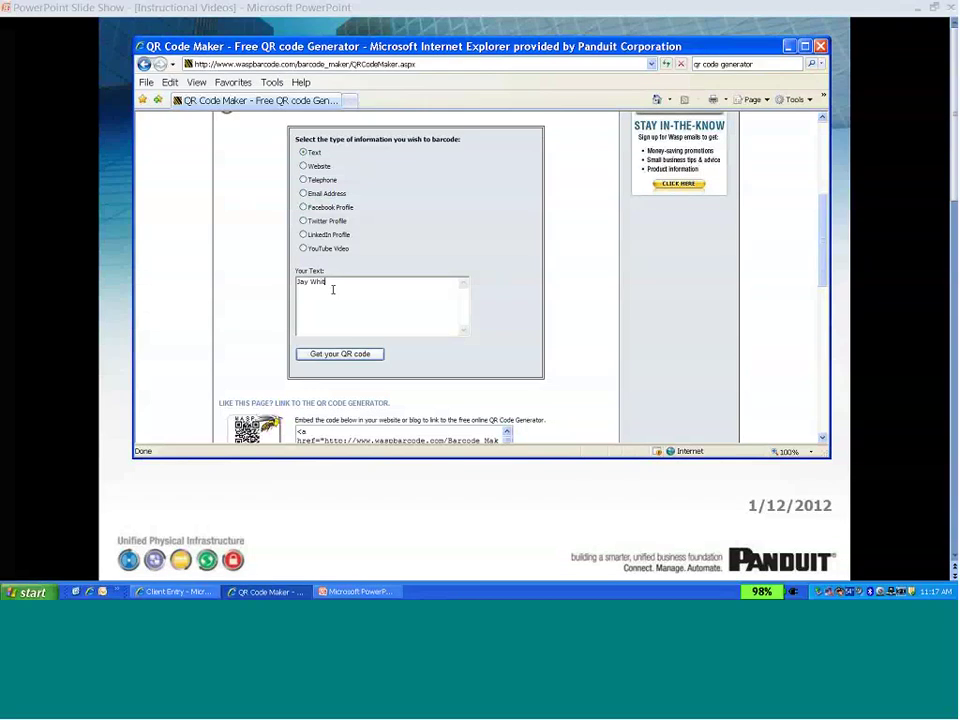
key(Return)
text(Product Manager)
key(Return)
text(Panduit Corp)
key(Return)
key(Return)
text(Cumming, GA 30040)
Generate the QR code and save its image to the Desktop as jwqr.gif, overwriting the old file.
click(327, 357)
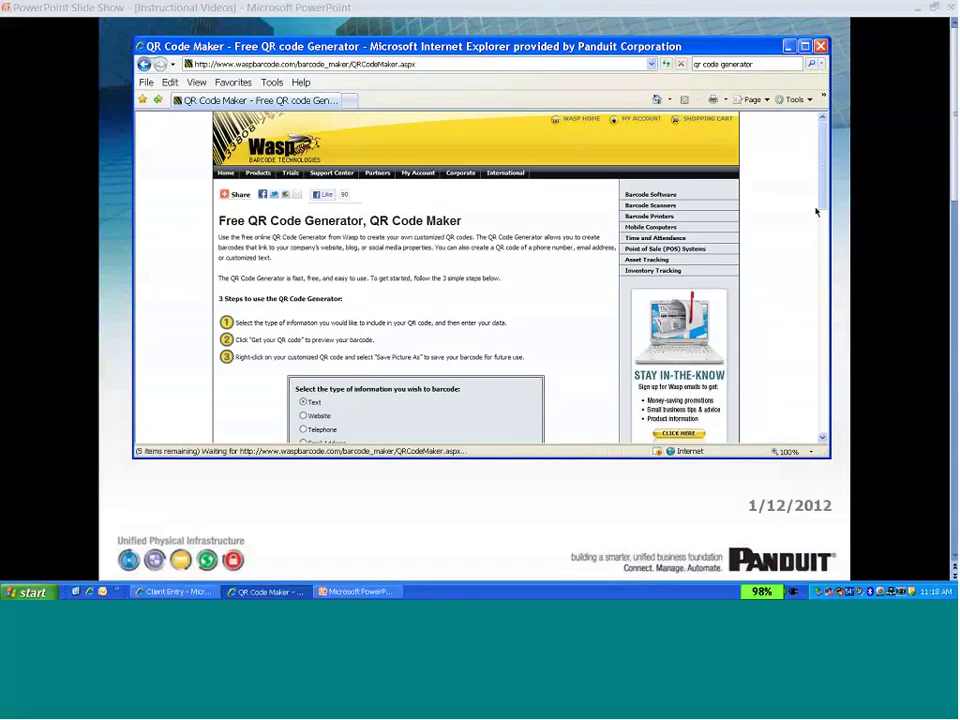
drag(822, 201, 822, 290)
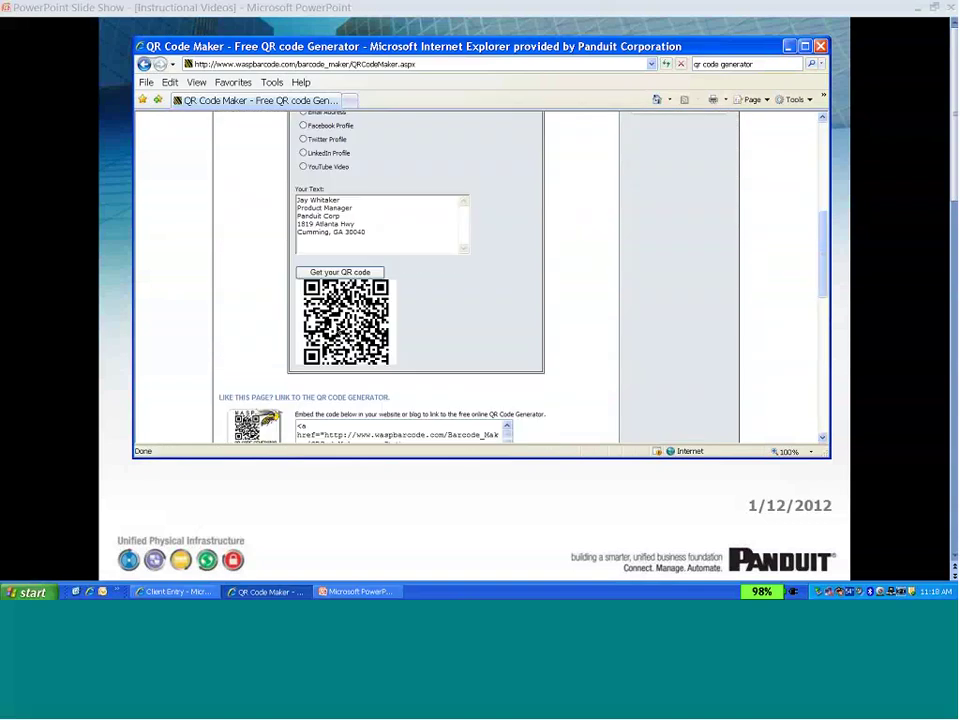
right_click(341, 325)
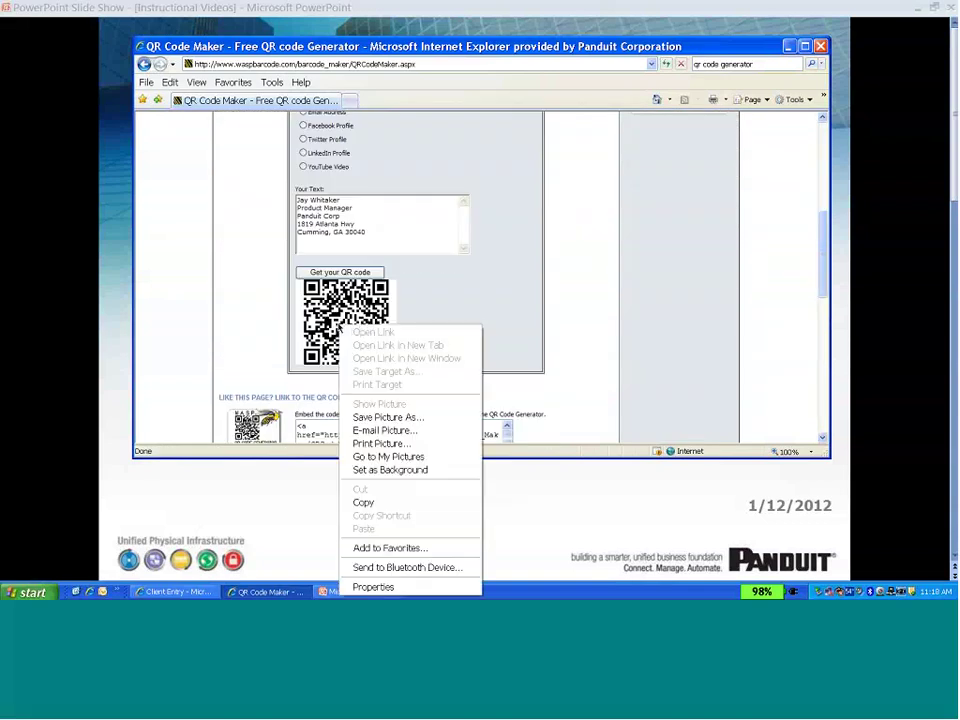
click(388, 417)
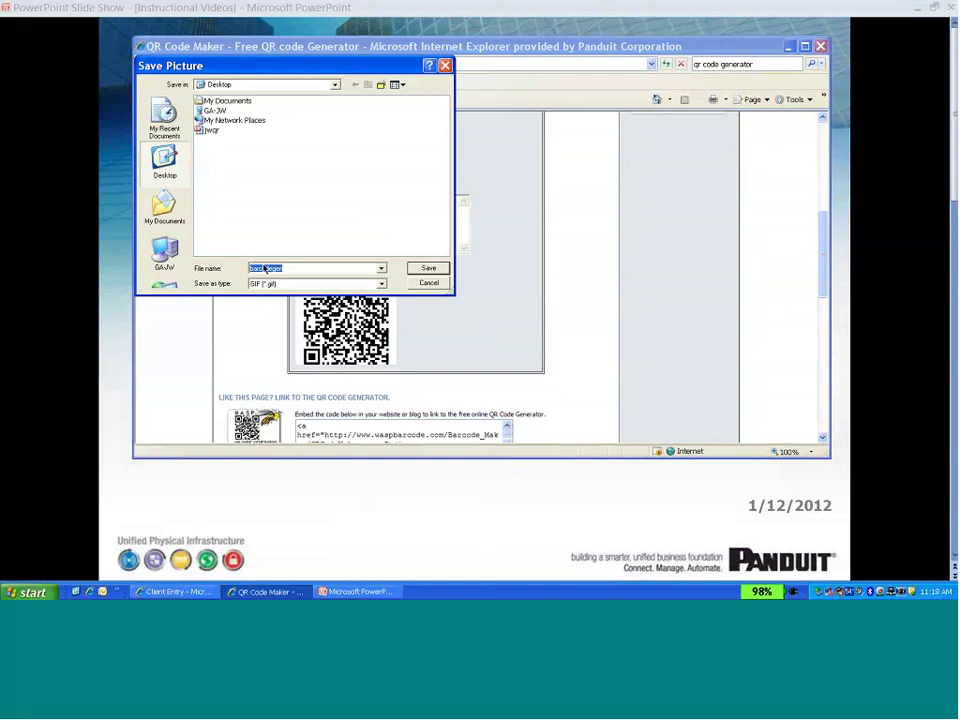
text(jw)
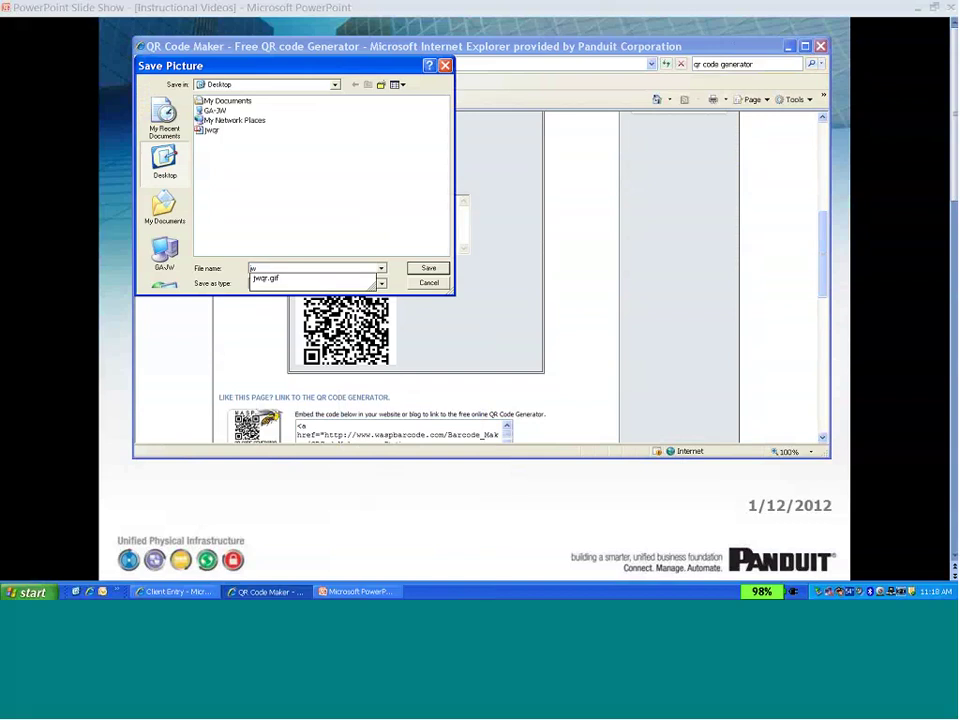
click(265, 278)
click(425, 269)
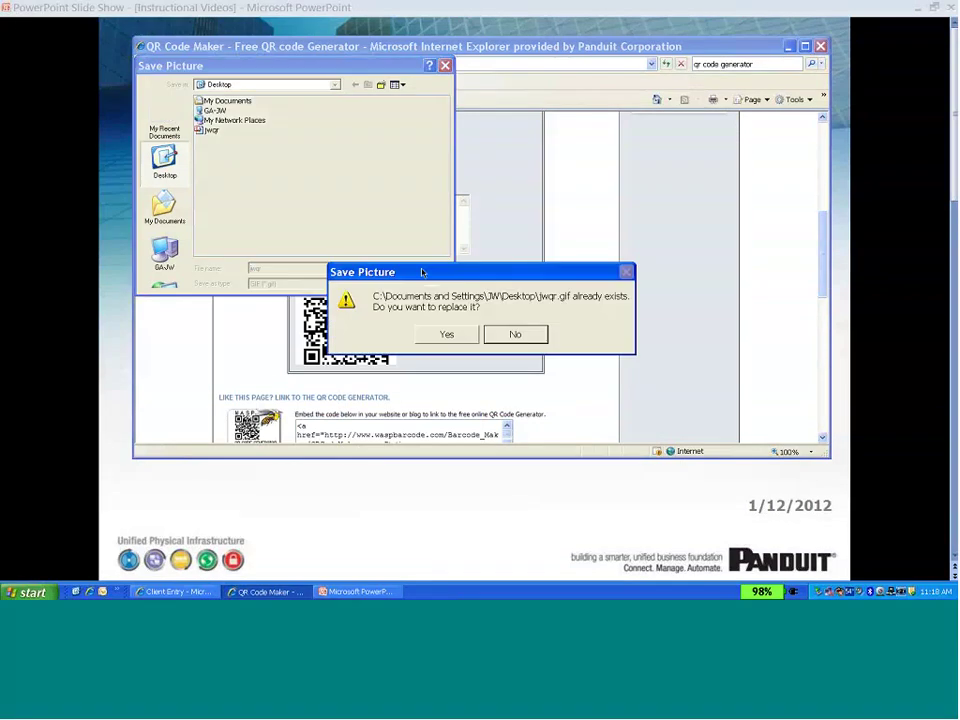
click(436, 336)
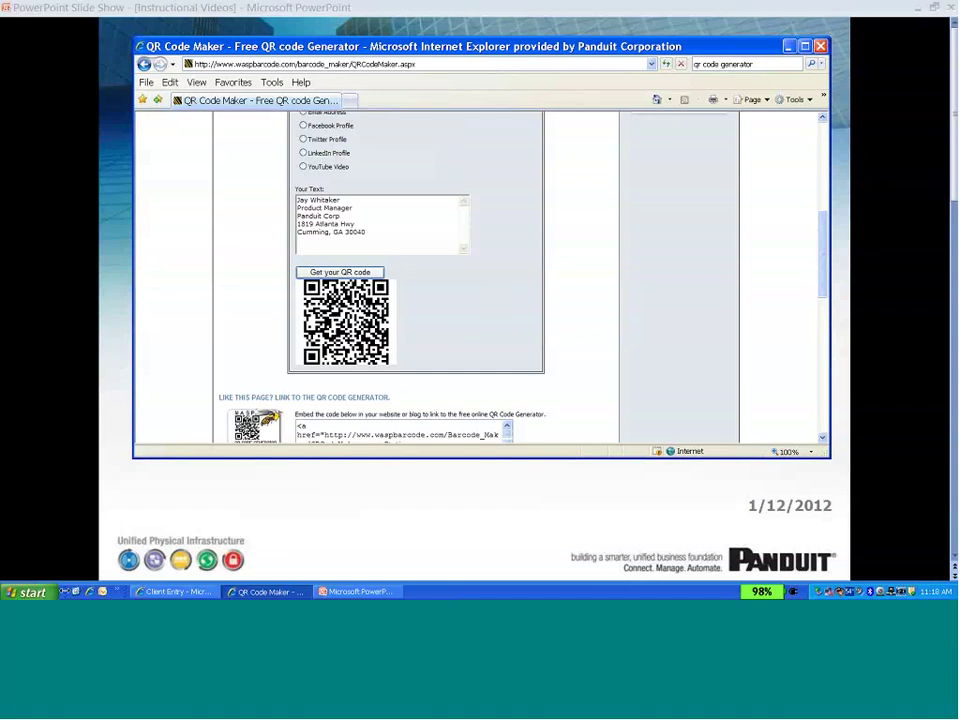
Launch EASY-MARK and create a label sheet in the C200X100AAL format, found via Quick Find 'c200x1'.
click(48, 593)
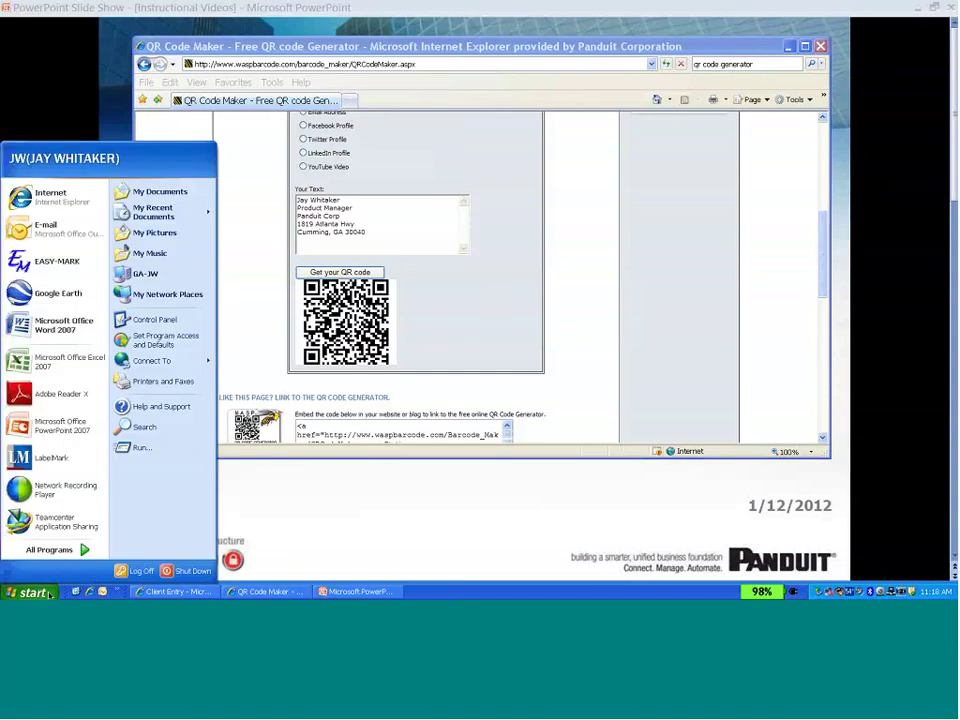
click(55, 261)
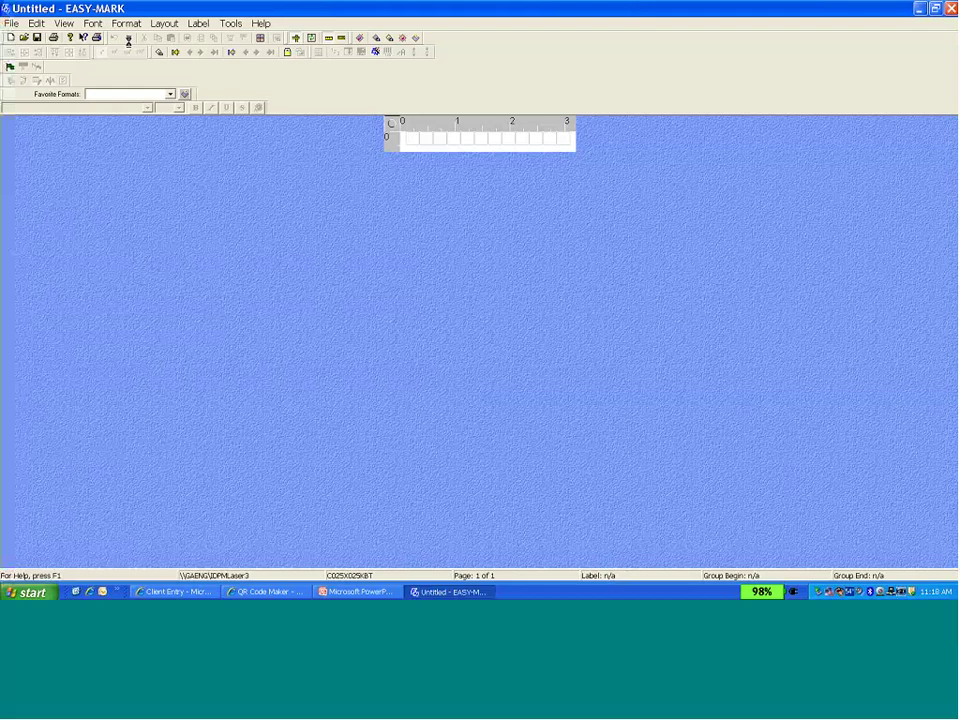
text(c2)
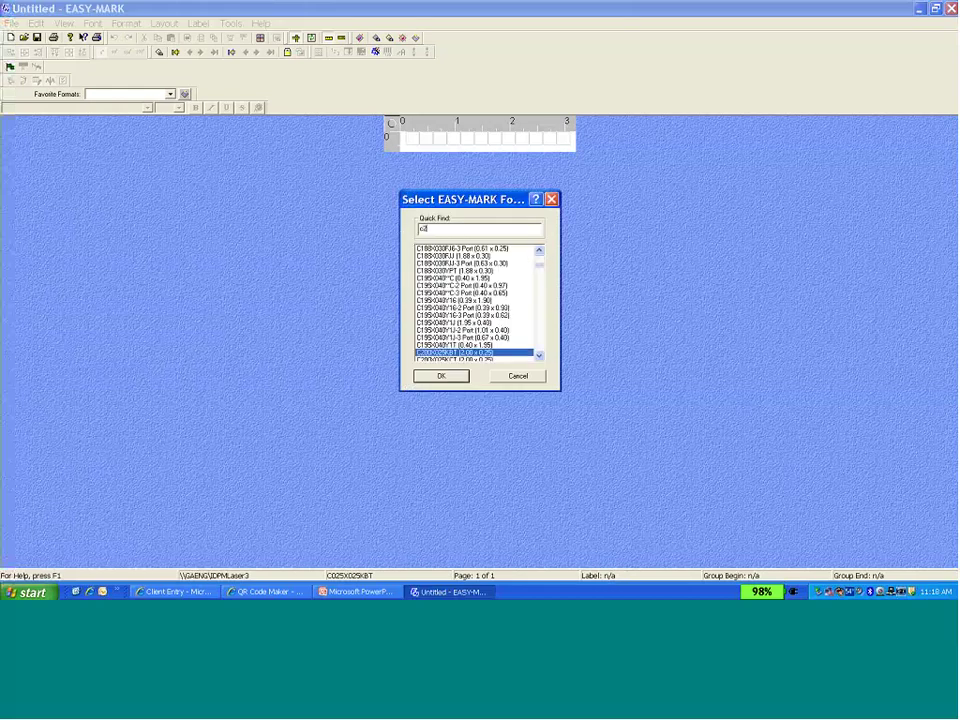
text(00x1)
click(539, 356)
click(539, 356)
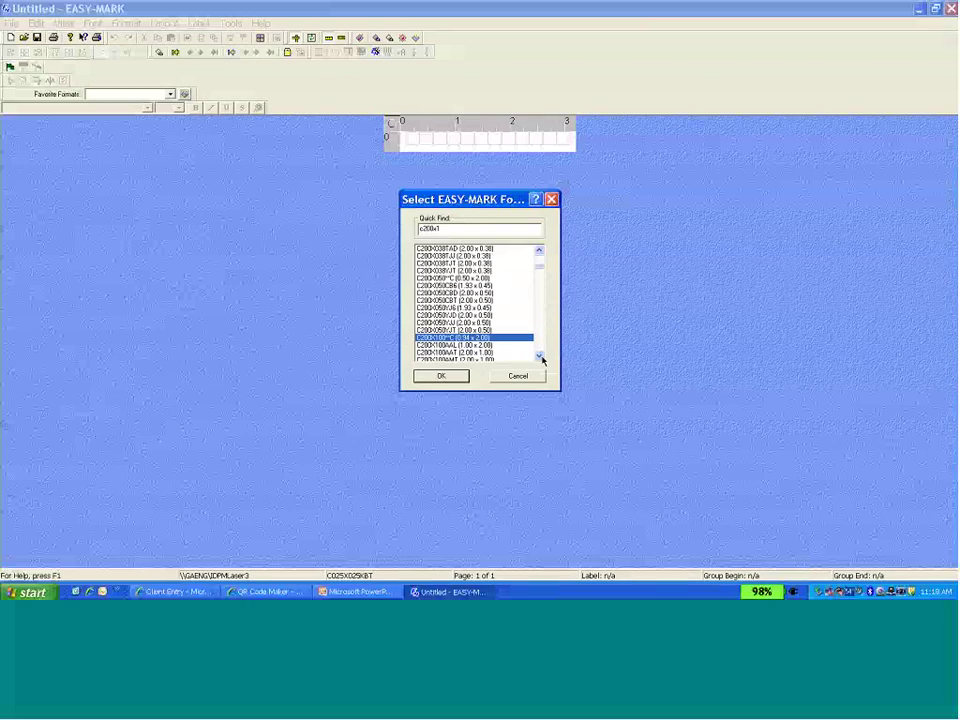
click(539, 356)
click(539, 356)
click(455, 330)
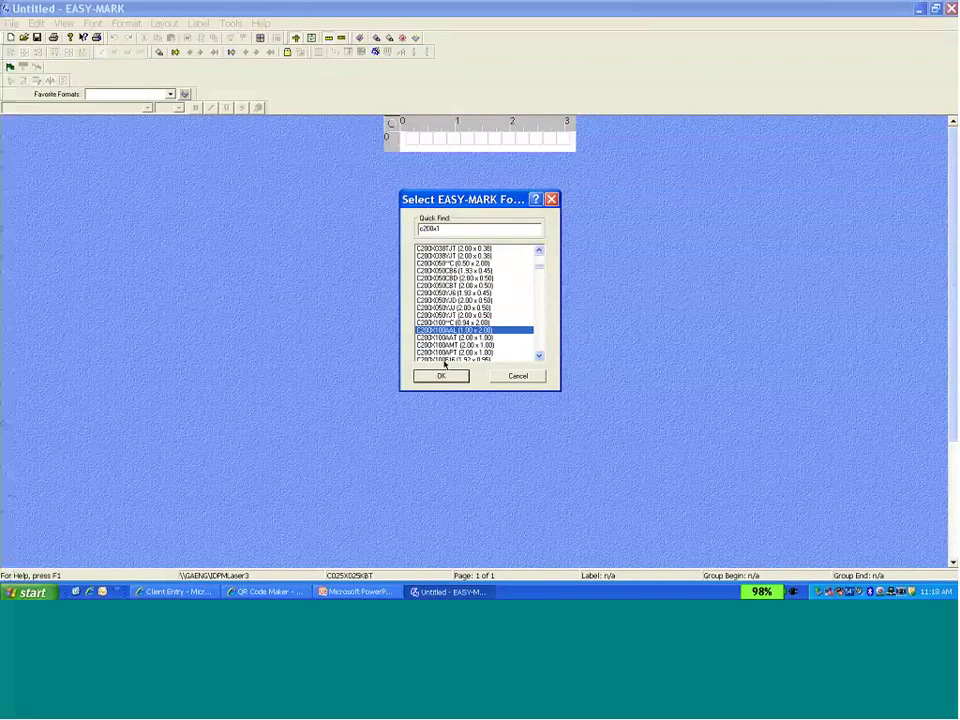
click(441, 376)
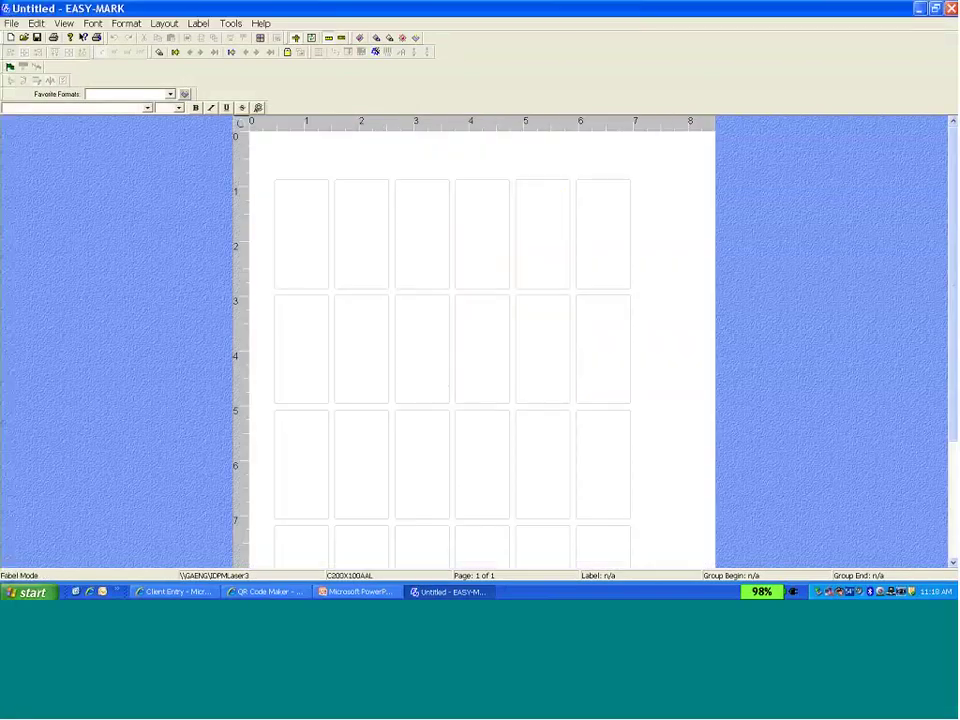
Import the jwqr image from the Desktop into the first label with Symbol Import.
click(288, 221)
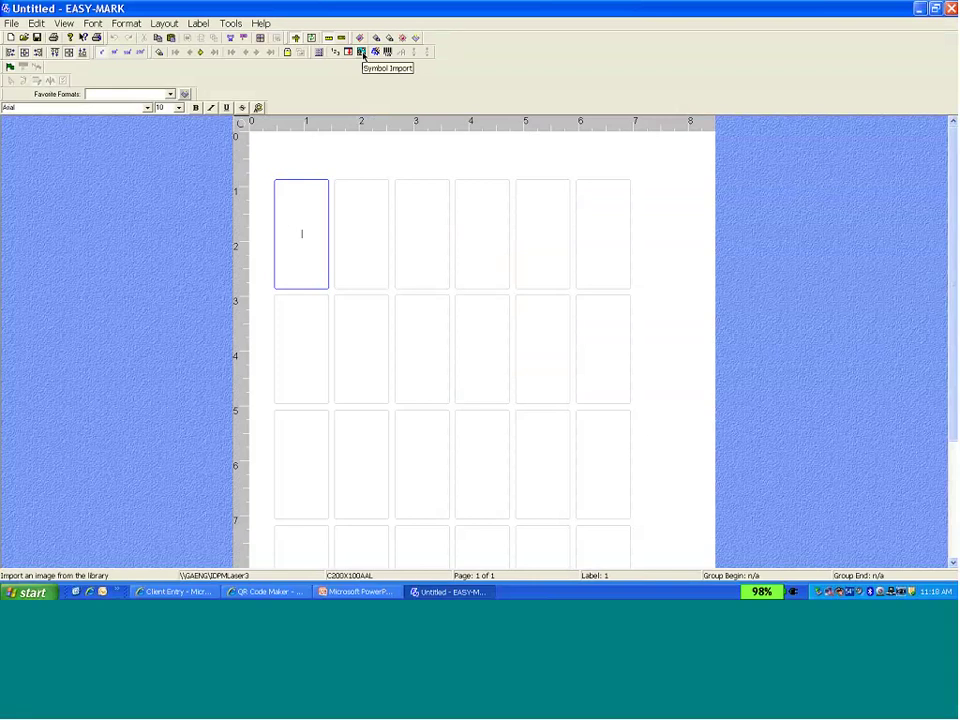
click(363, 54)
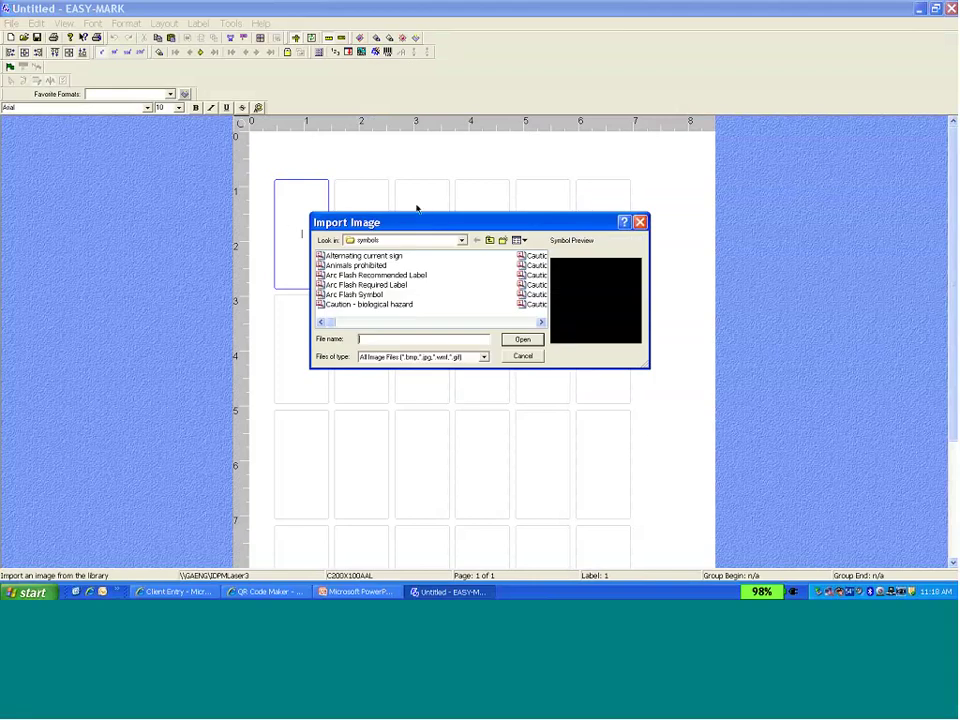
click(462, 241)
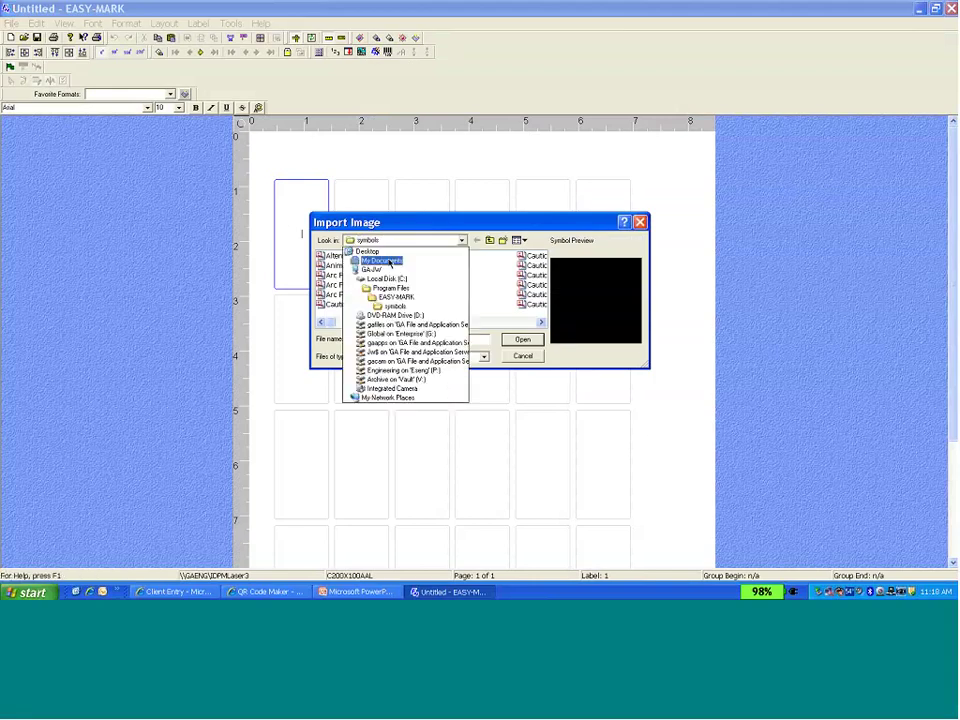
click(368, 251)
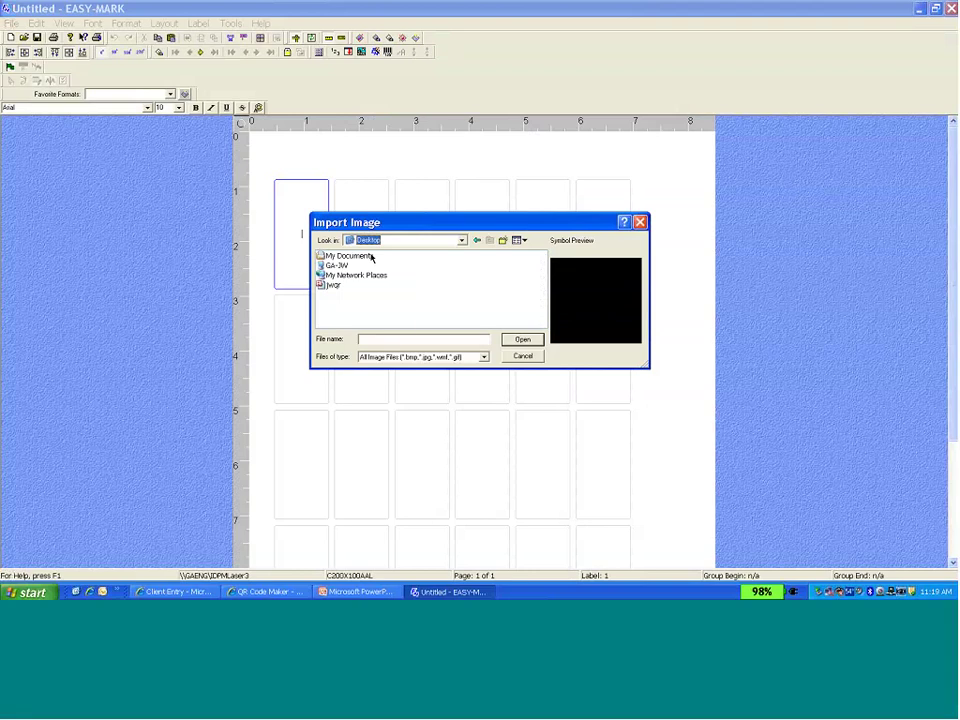
click(332, 286)
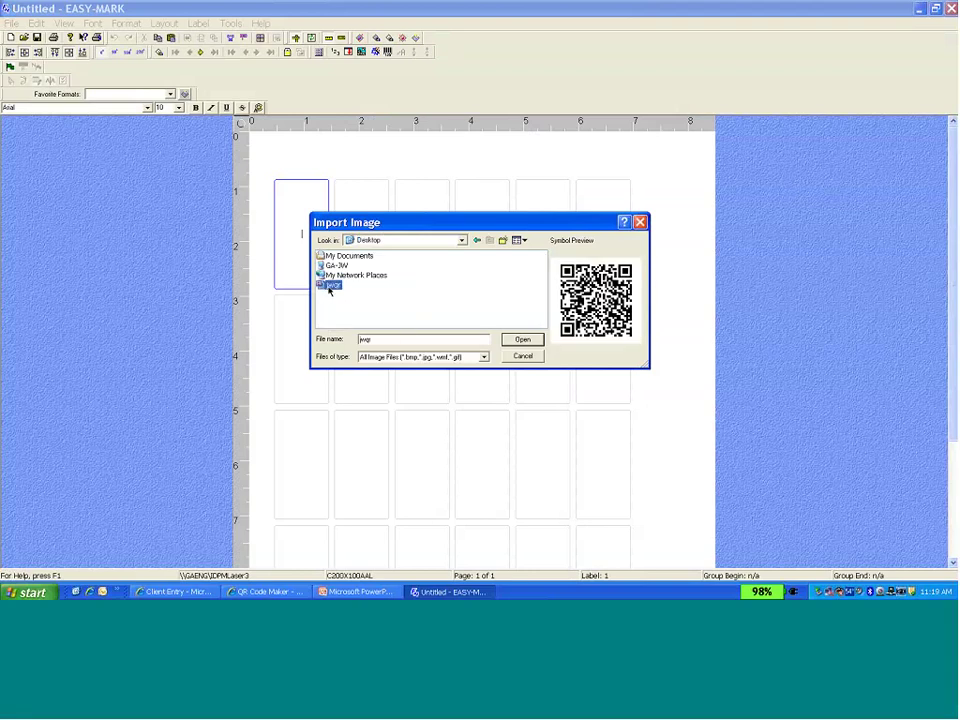
click(522, 339)
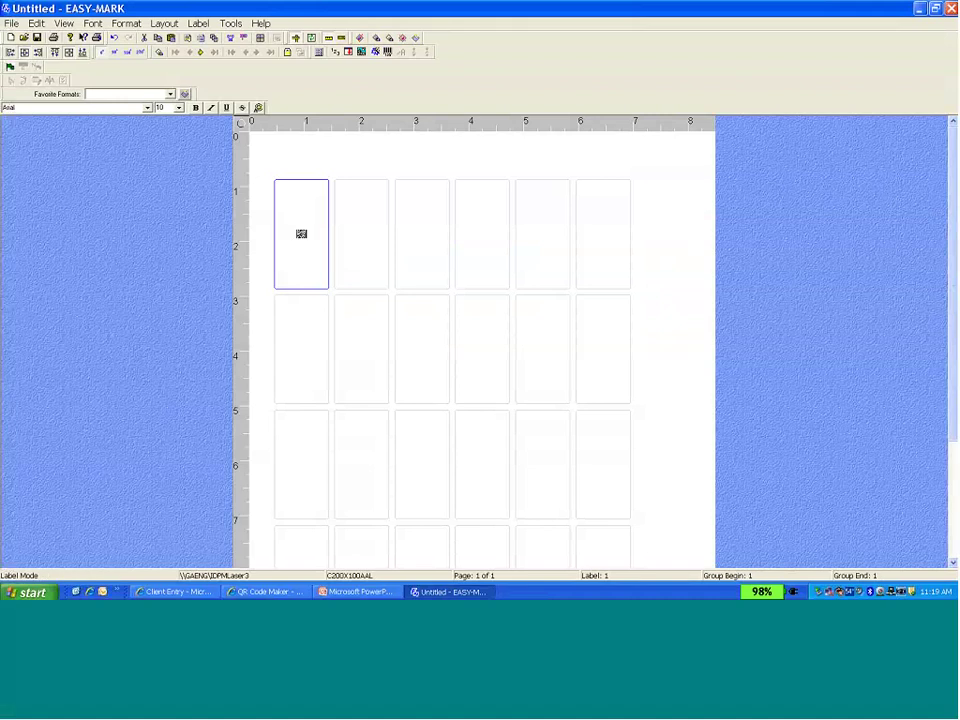
Set the first label's QR code size from 10 to 28.
click(179, 108)
click(165, 204)
click(179, 108)
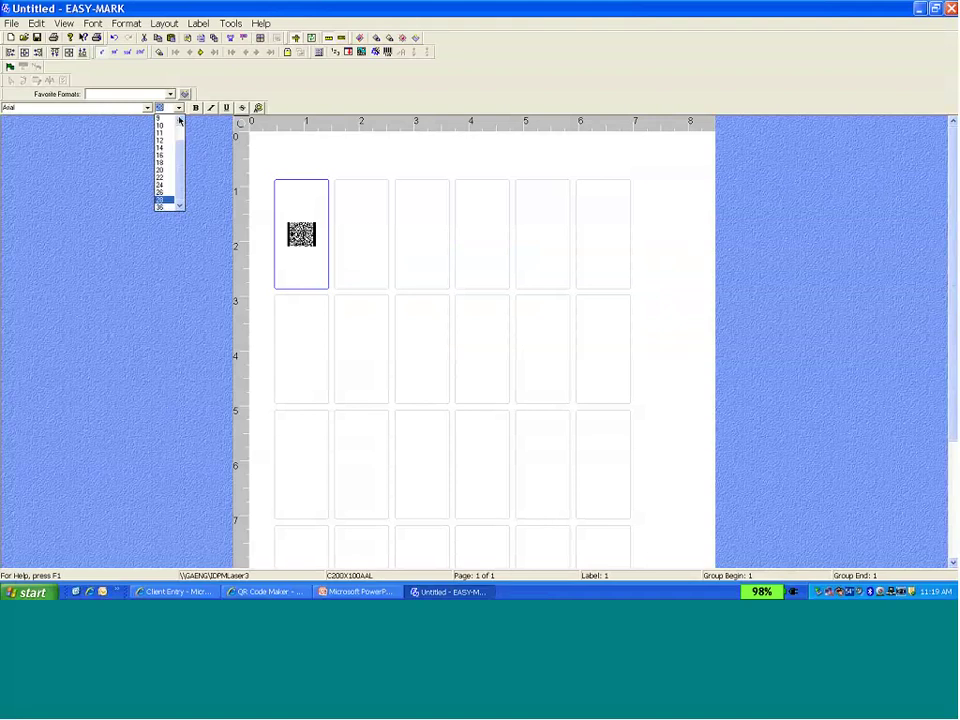
click(167, 203)
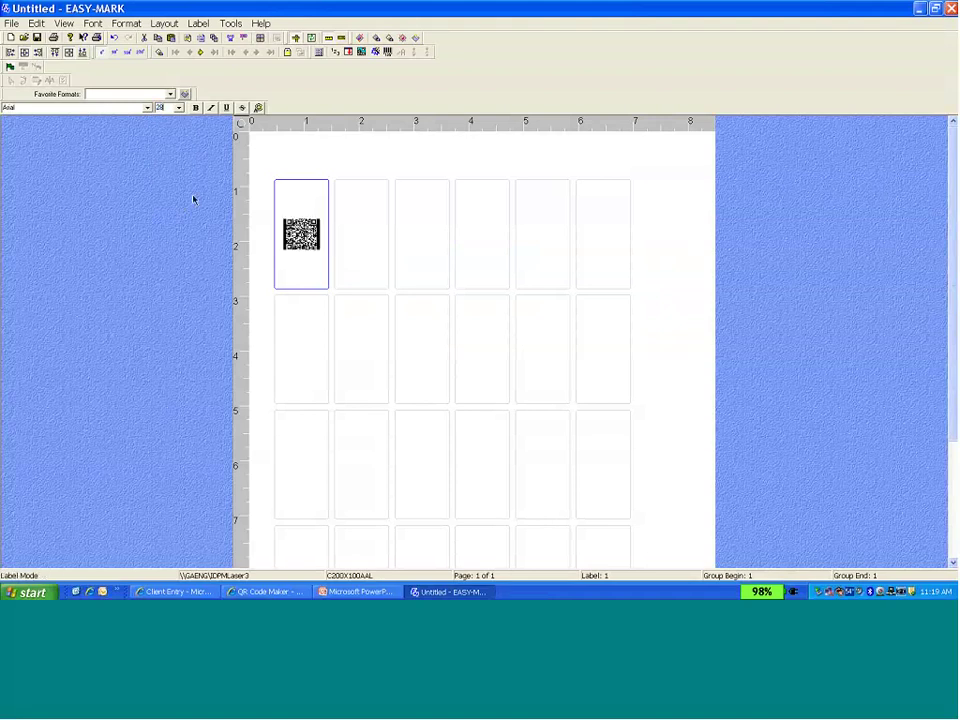
click(336, 225)
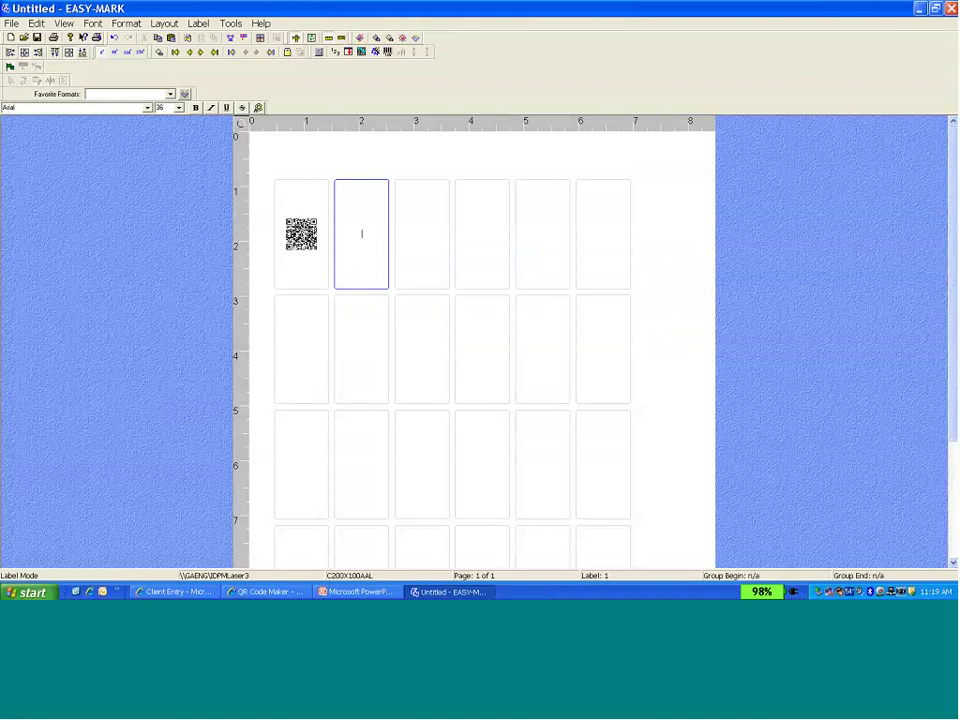
Type the caption 'QR Label' under the QR code in the first label.
click(321, 242)
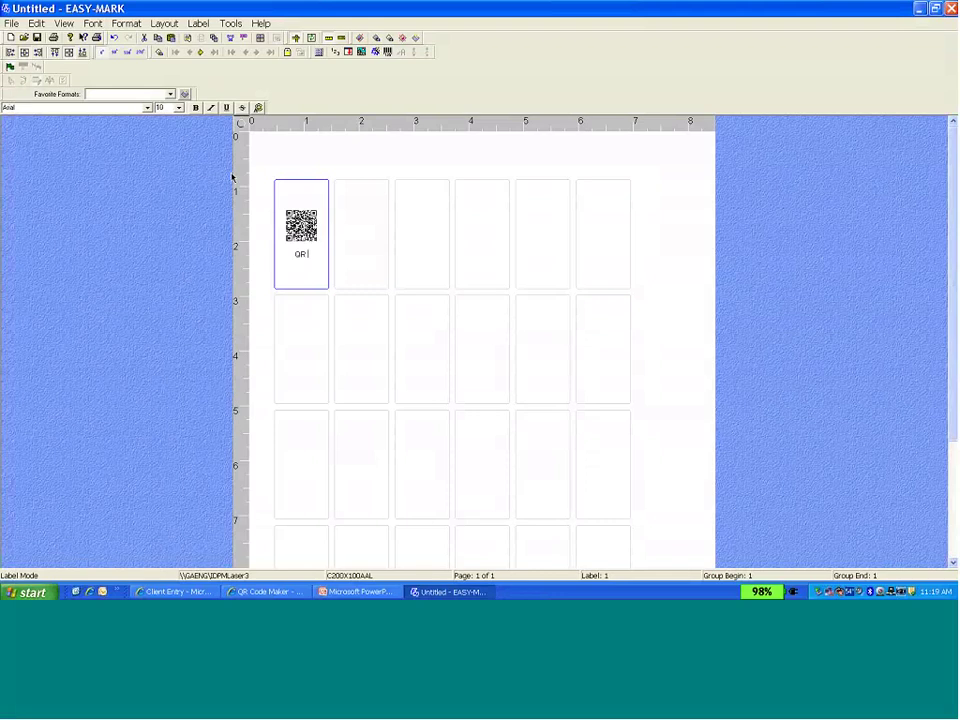
text( LA)
text(bel)
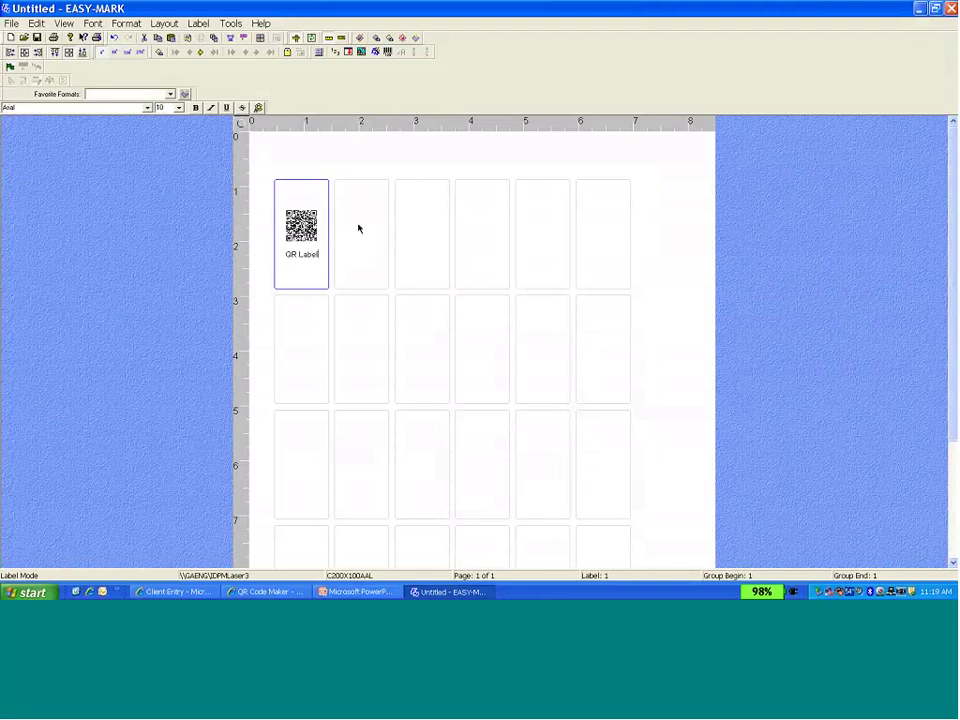